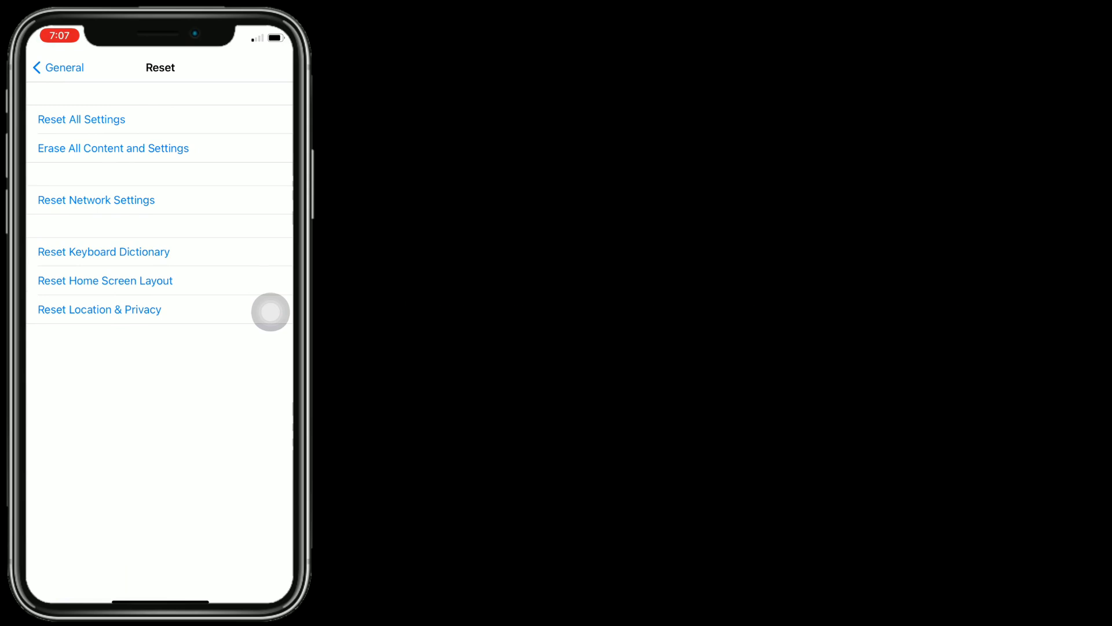
Start the Reset Location & Privacy request in iOS Settings
click(270, 312)
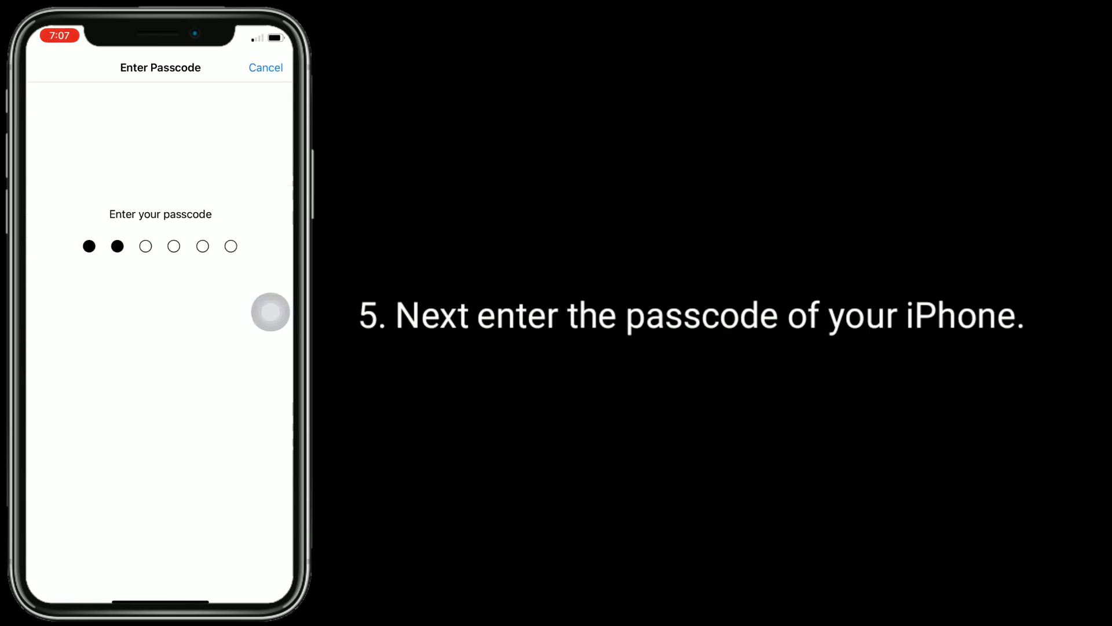
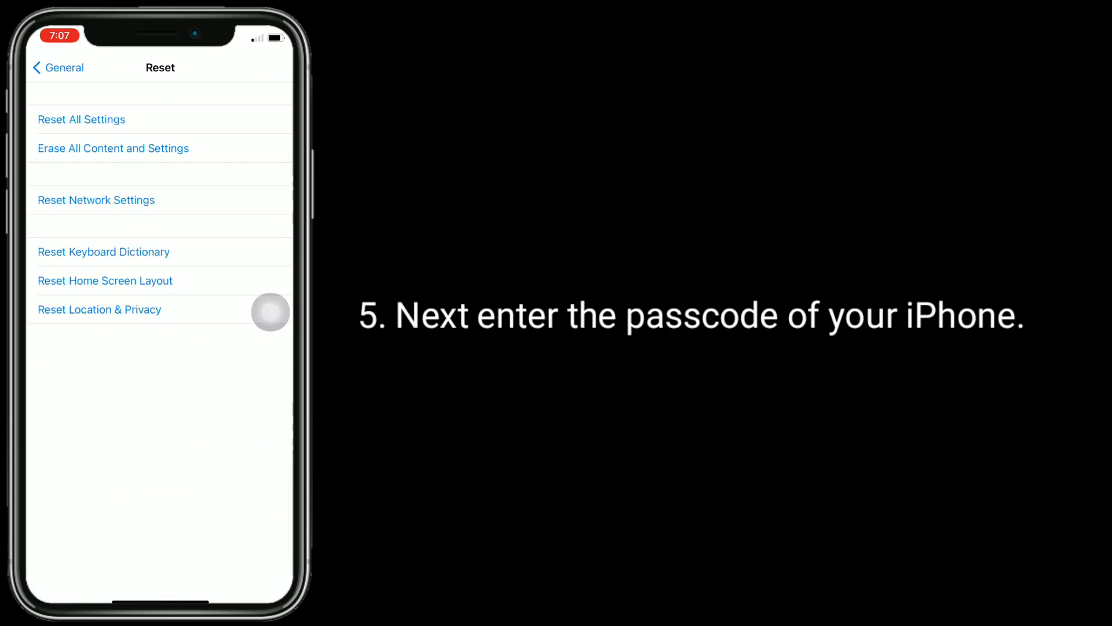